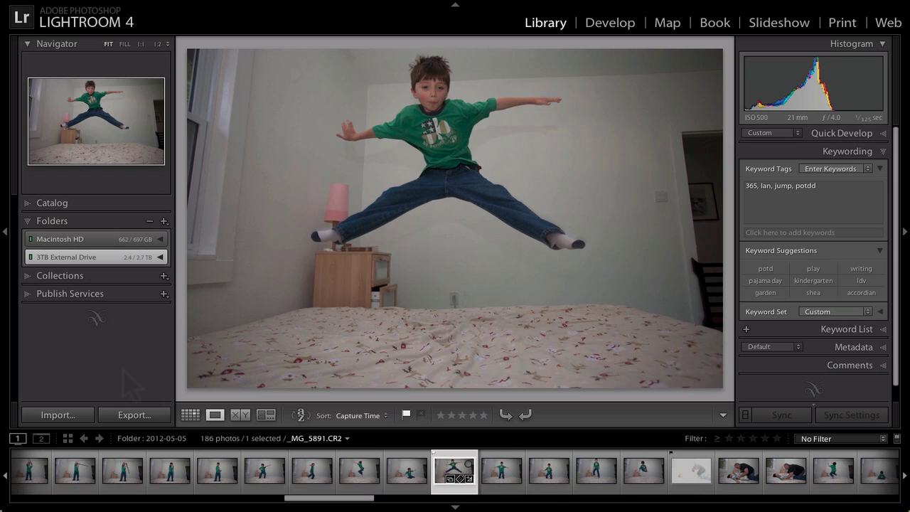
- Open _MG_5891.CR2 for developing and show its Basic adjustments
{"action": "key", "text": "d"}
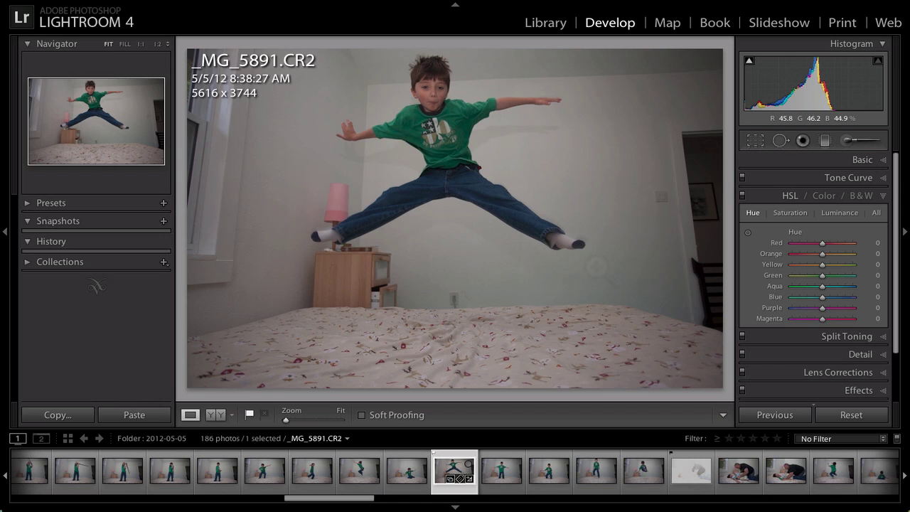
{"action": "key", "text": "ctrl+1"}
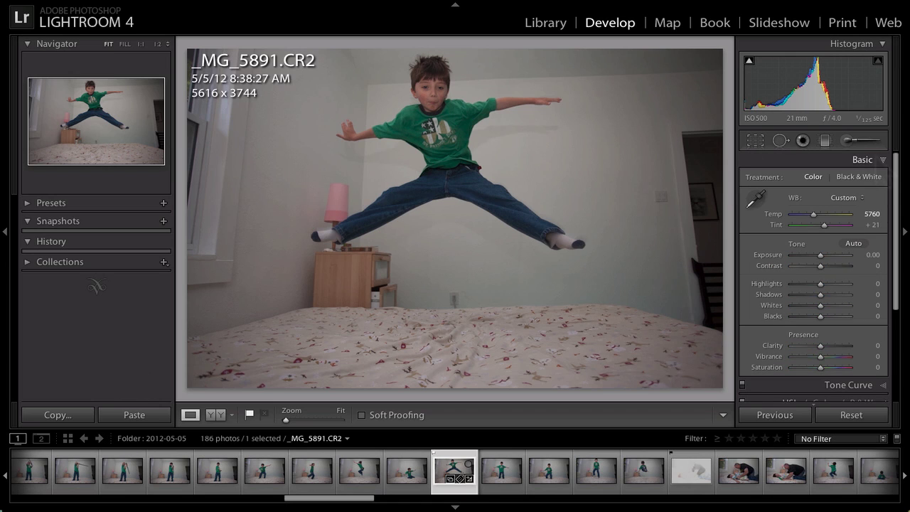
{"action": "key", "text": "ctrl+1"}
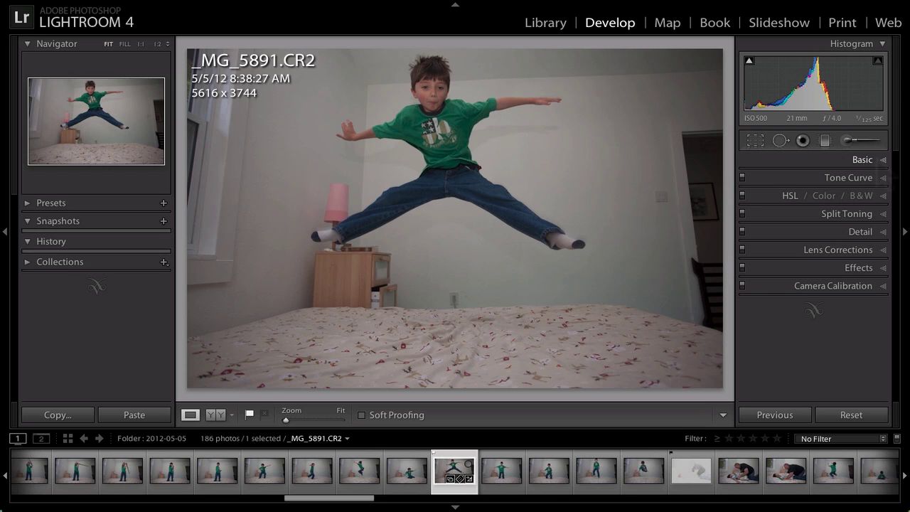
{"action": "left_click", "coordinate": [860, 159]}
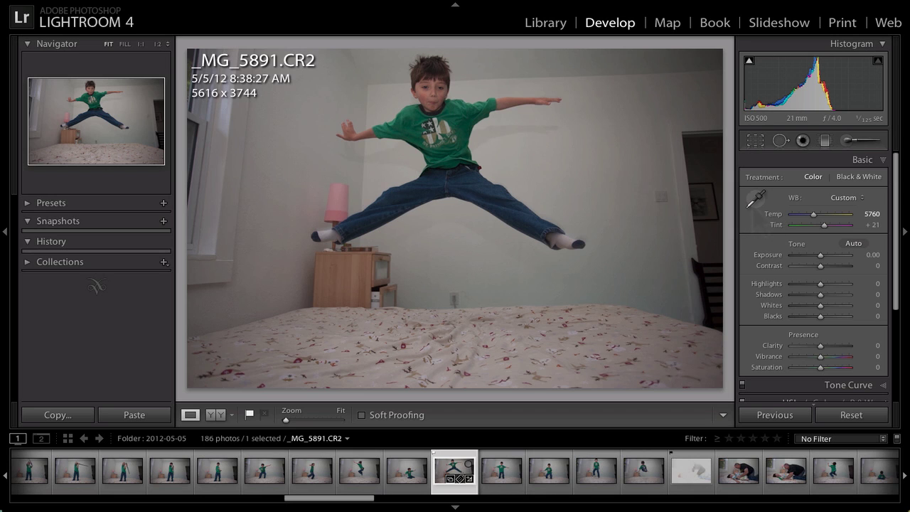
- Try a cooler white balance on the photo with a colour temperature of 5370
{"action": "left_click", "coordinate": [755, 199]}
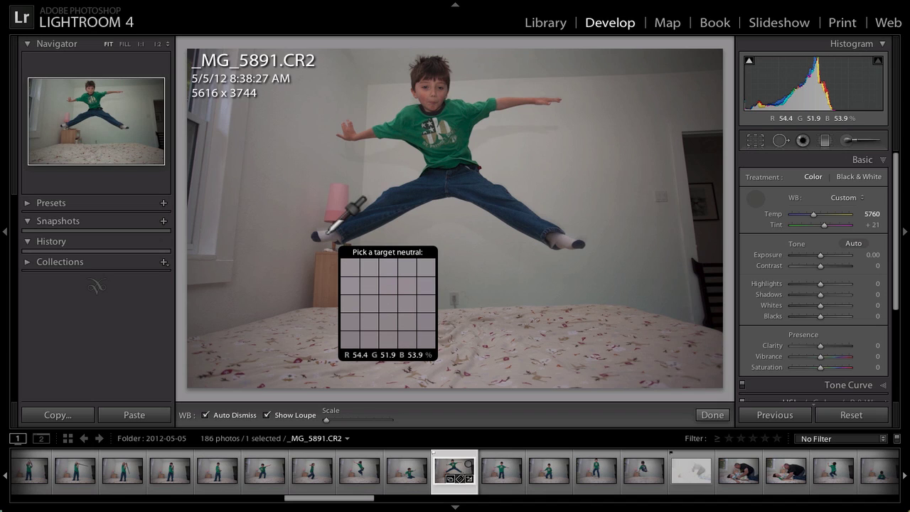
{"action": "left_click", "coordinate": [373, 185]}
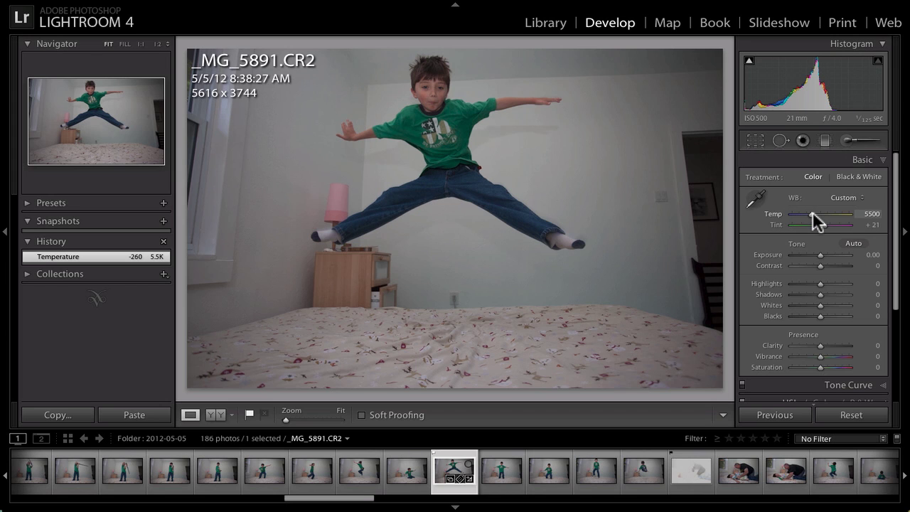
{"action": "left_click_drag", "start_coordinate": [811, 211], "coordinate": [812, 212]}
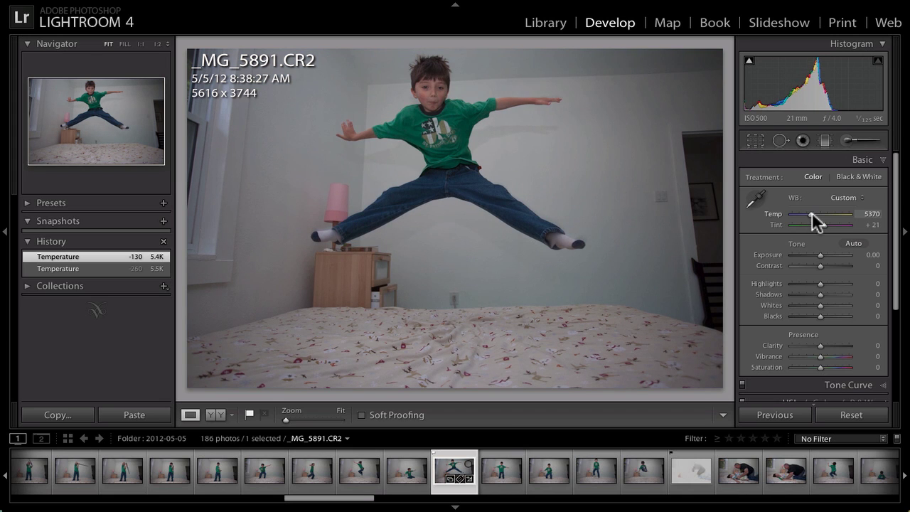
- Try the Flash white balance preset twice, restoring As Shot each time
{"action": "left_click", "coordinate": [862, 197]}
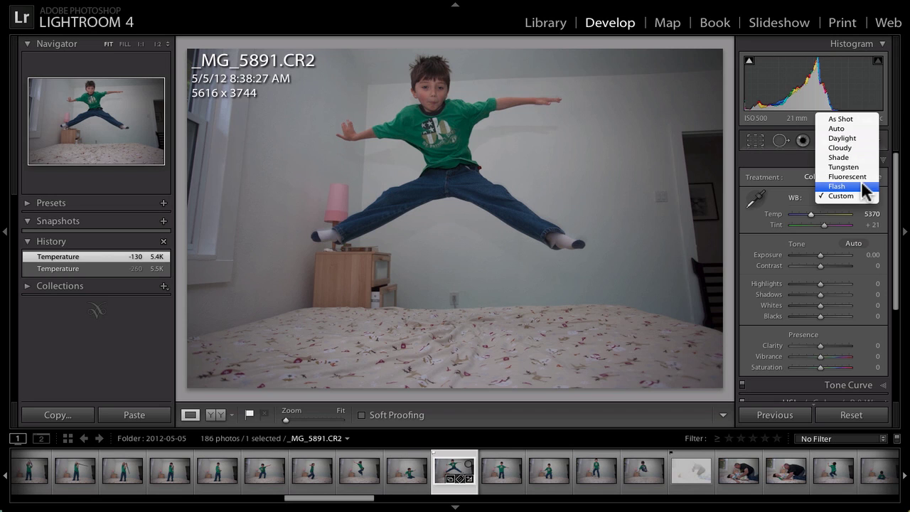
{"action": "left_click", "coordinate": [862, 186]}
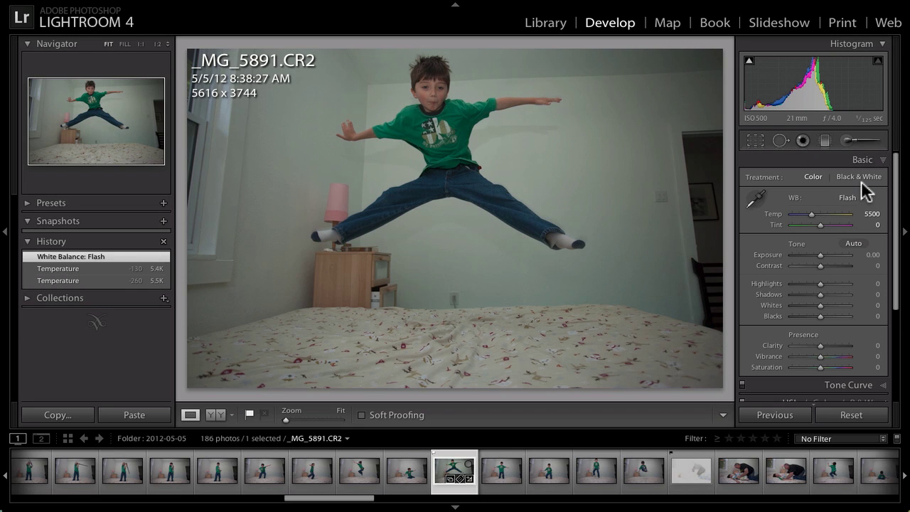
{"action": "double_click", "coordinate": [794, 199]}
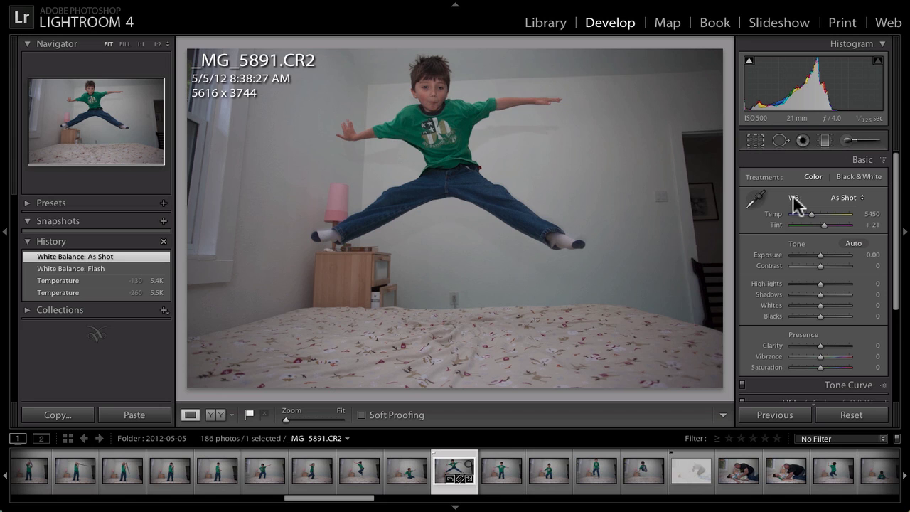
{"action": "left_click", "coordinate": [860, 201]}
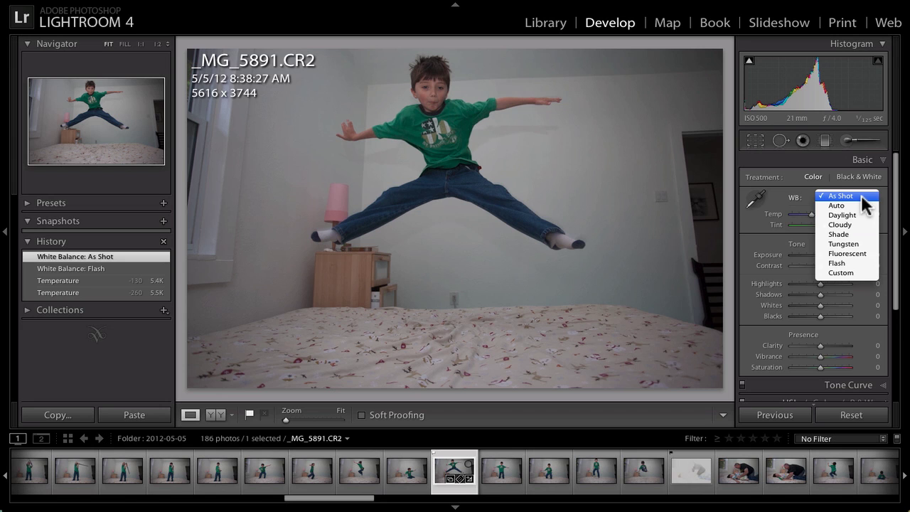
{"action": "left_click", "coordinate": [856, 263]}
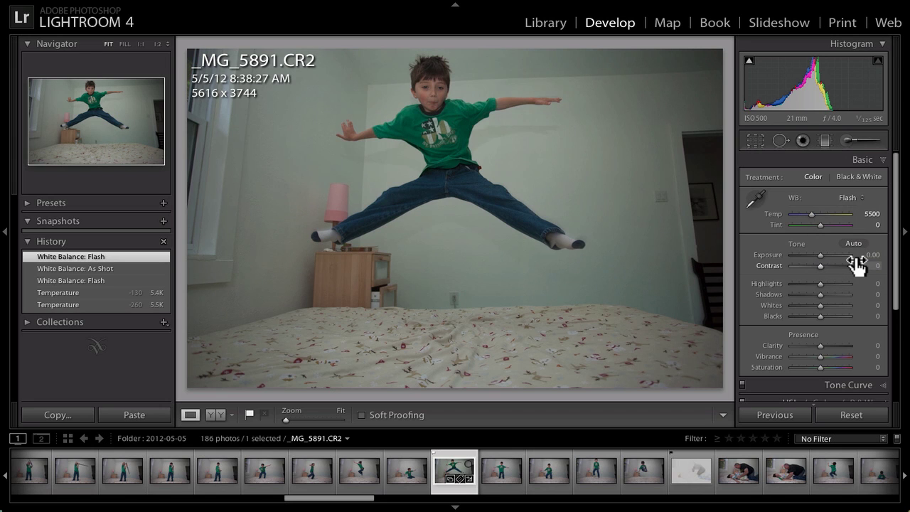
{"action": "double_click", "coordinate": [800, 199]}
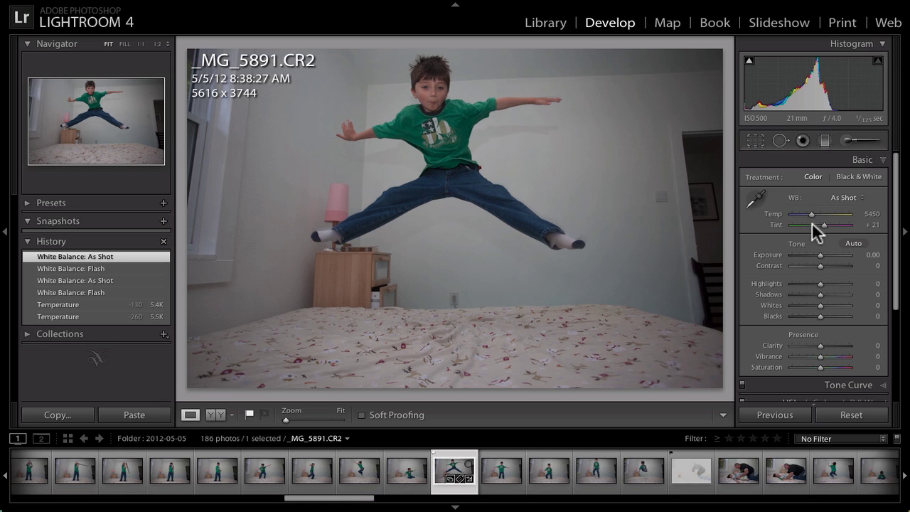
- Warm the photo to a colour temperature of 5751 and raise the exposure to +1.05
{"action": "left_click_drag", "start_coordinate": [811, 213], "coordinate": [812, 214]}
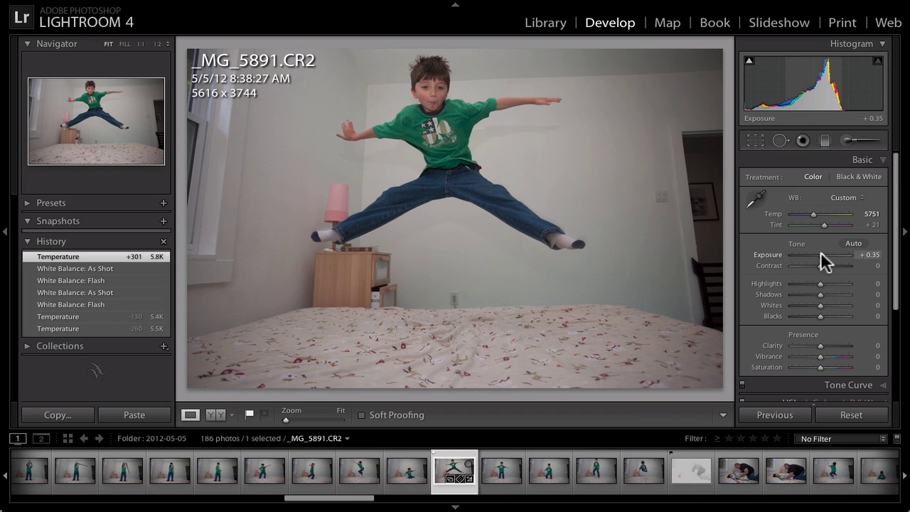
{"action": "left_click_drag", "start_coordinate": [821, 253], "coordinate": [822, 253]}
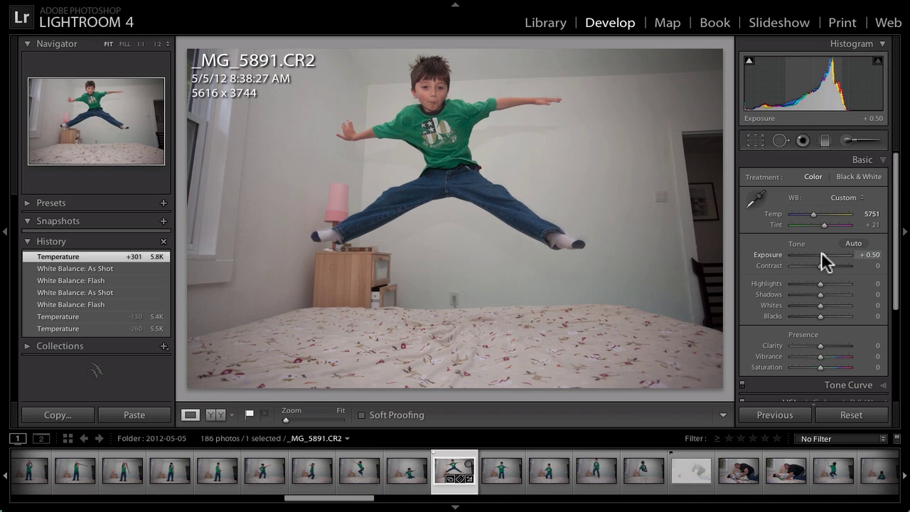
{"action": "left_click_drag", "start_coordinate": [821, 251], "coordinate": [824, 251]}
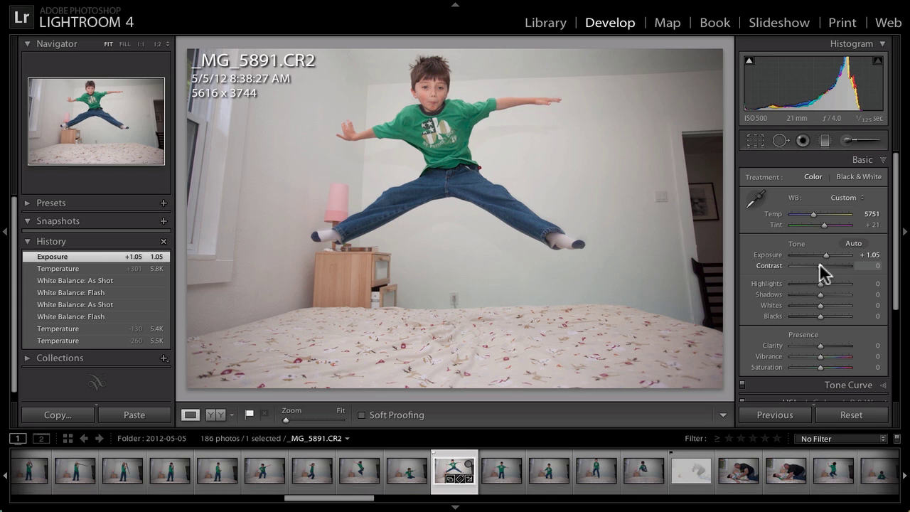
- Refine the photo's tone with contrast +17, highlights −16 and shadows +12
{"action": "mouse_move", "coordinate": [819, 263]}
{"action": "left_mouse_down"}
{"action": "mouse_move", "coordinate": [854, 265]}
{"action": "mouse_move", "coordinate": [767, 262]}
{"action": "mouse_move", "coordinate": [824, 259]}
{"action": "left_mouse_up"}
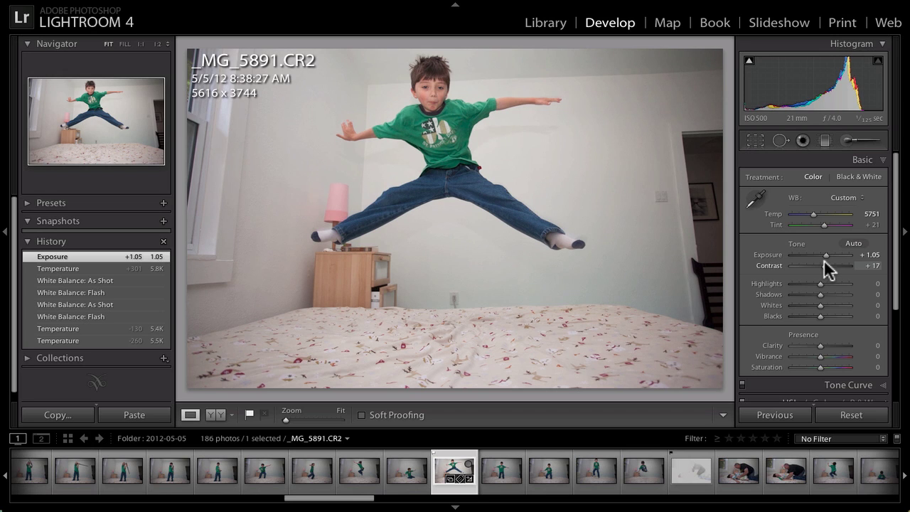
{"action": "left_click_drag", "start_coordinate": [824, 259], "coordinate": [824, 260]}
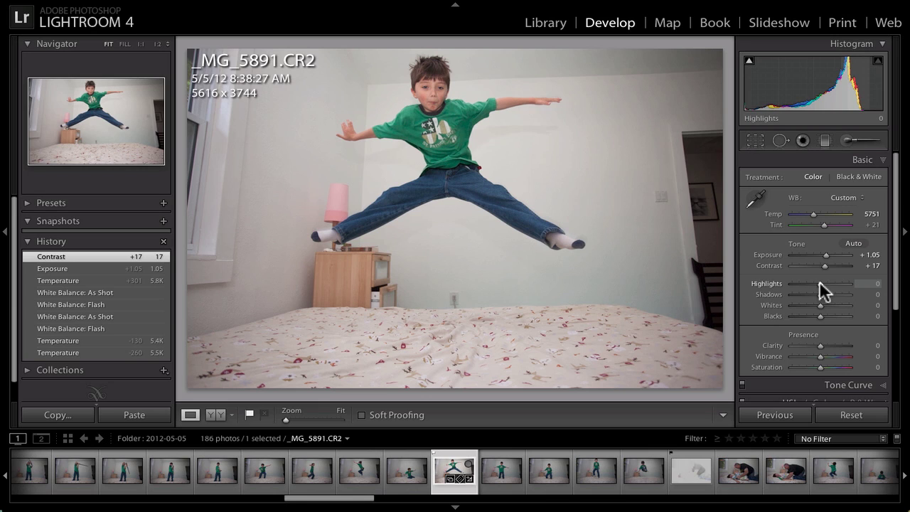
{"action": "mouse_move", "coordinate": [819, 282]}
{"action": "left_mouse_down"}
{"action": "mouse_move", "coordinate": [748, 282]}
{"action": "mouse_move", "coordinate": [797, 282]}
{"action": "mouse_move", "coordinate": [833, 304]}
{"action": "mouse_move", "coordinate": [870, 301]}
{"action": "mouse_move", "coordinate": [814, 286]}
{"action": "left_mouse_up"}
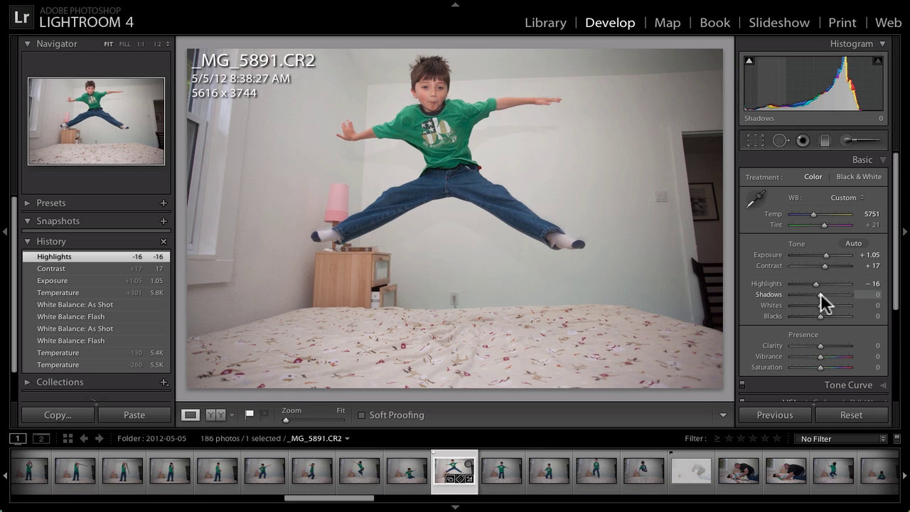
{"action": "mouse_move", "coordinate": [820, 293]}
{"action": "left_mouse_down"}
{"action": "mouse_move", "coordinate": [747, 293]}
{"action": "mouse_move", "coordinate": [866, 302]}
{"action": "mouse_move", "coordinate": [823, 295]}
{"action": "left_mouse_up"}
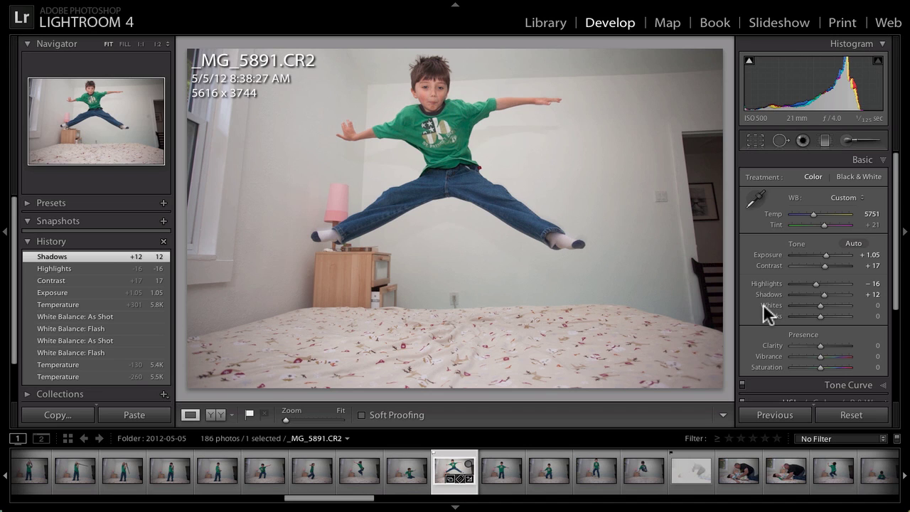
- Try the clarity extremes of +100 and −100 and settle on a clarity of +7
{"action": "scroll", "coordinate": [768, 320], "scroll_direction": "down", "scroll_amount": 2}
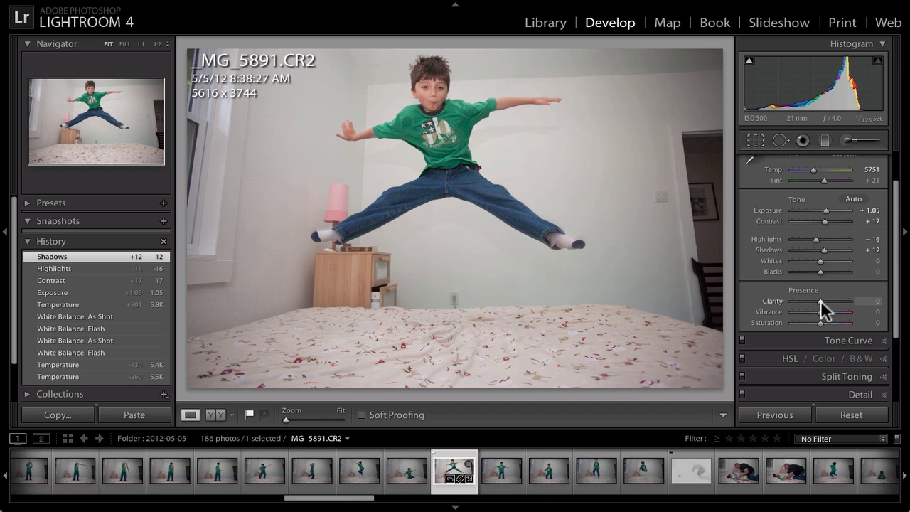
{"action": "left_click_drag", "start_coordinate": [819, 300], "coordinate": [857, 301]}
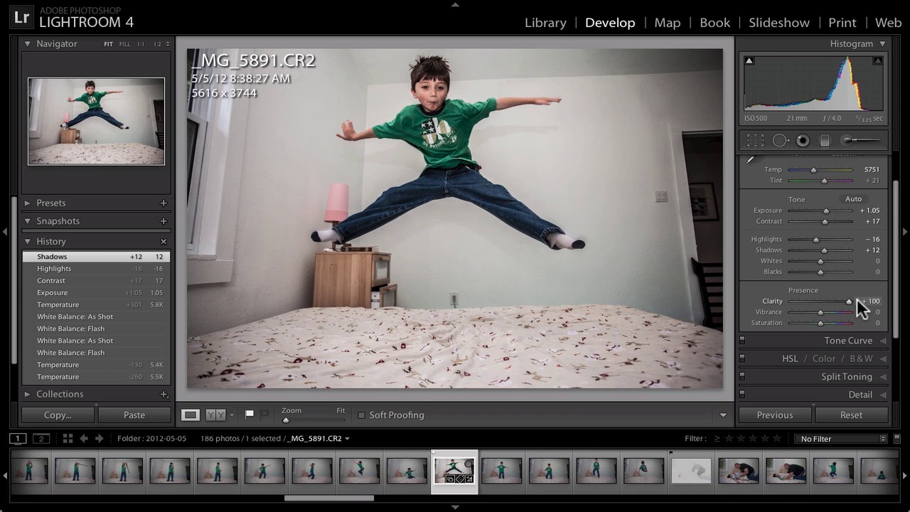
{"action": "left_click_drag", "start_coordinate": [843, 299], "coordinate": [766, 302]}
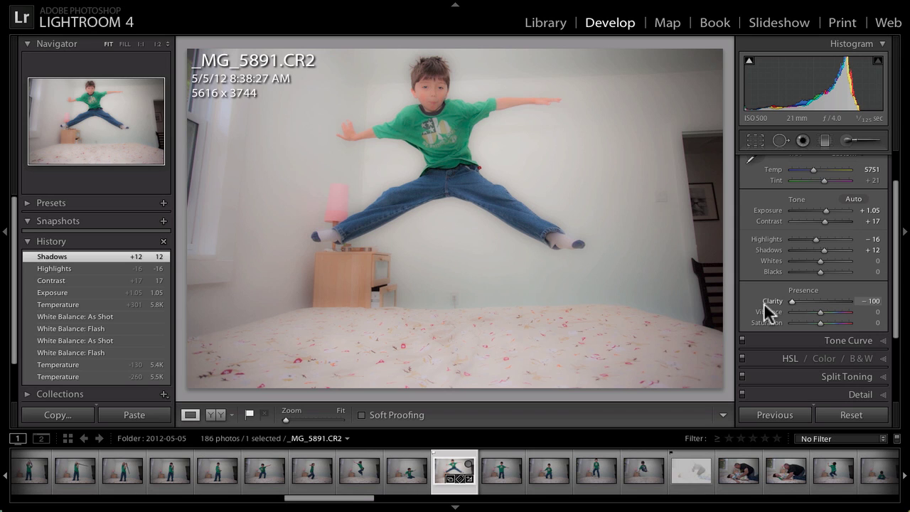
{"action": "left_click_drag", "start_coordinate": [790, 303], "coordinate": [825, 303]}
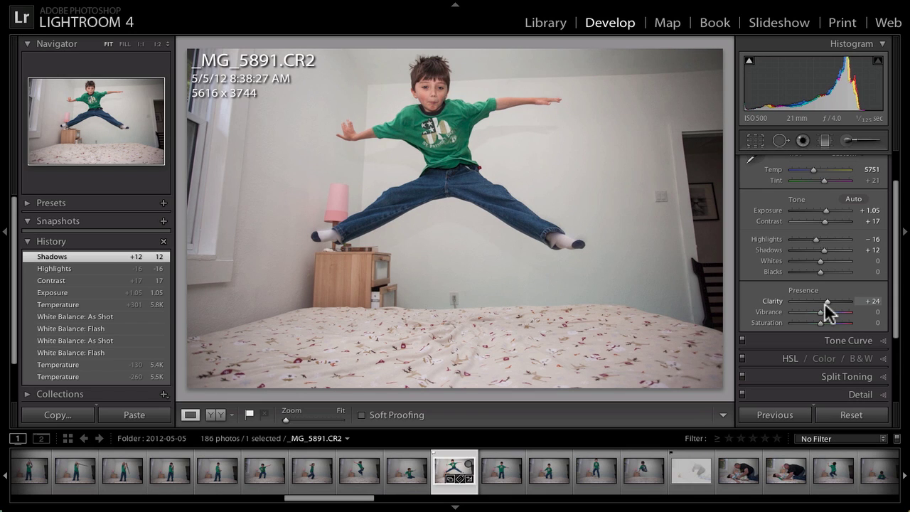
{"action": "left_click_drag", "start_coordinate": [824, 302], "coordinate": [821, 303]}
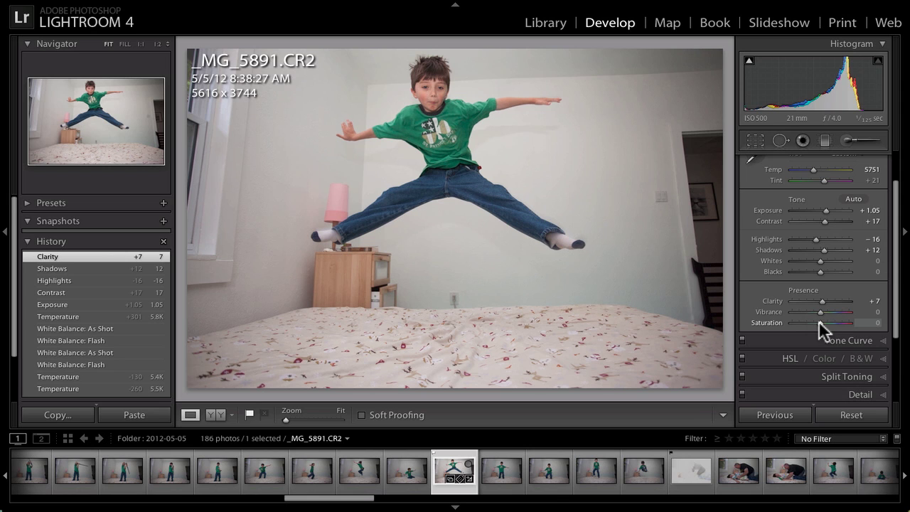
- Try a saturation of −100 on the photo and reset it to the default
{"action": "left_click_drag", "start_coordinate": [818, 320], "coordinate": [740, 298]}
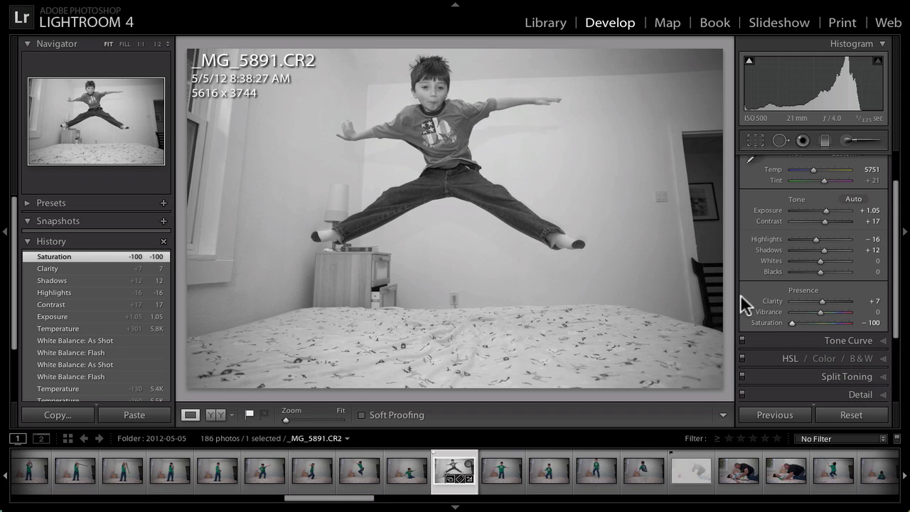
{"action": "double_click", "coordinate": [770, 321]}
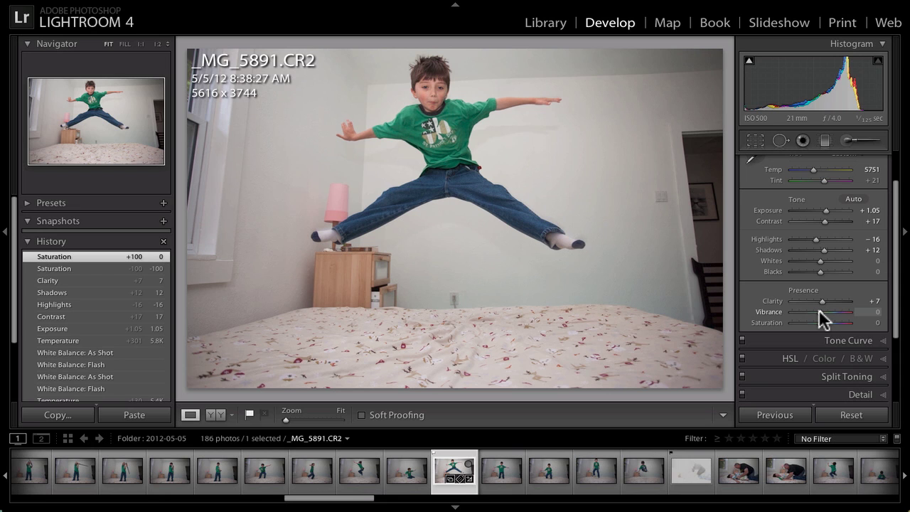
- Test the vibrance at +100 and settle on a vibrance of +16
{"action": "left_click_drag", "start_coordinate": [819, 310], "coordinate": [851, 311]}
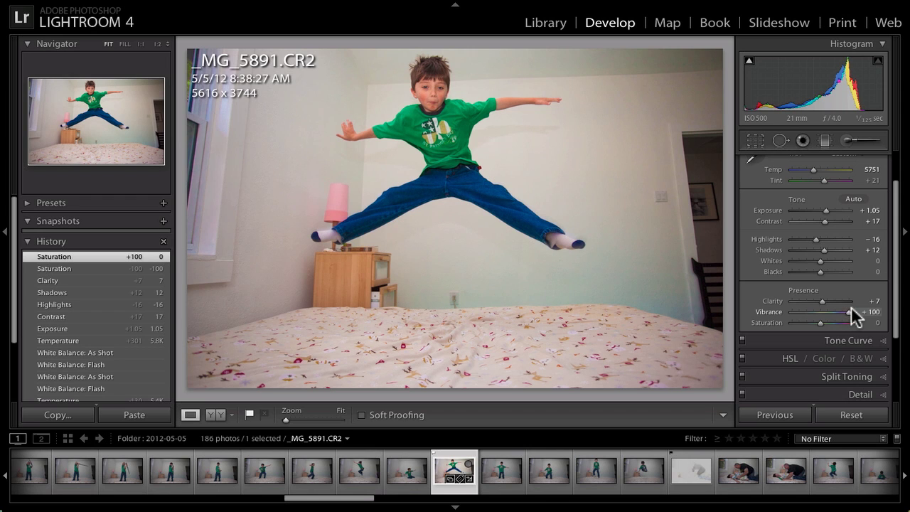
{"action": "left_click_drag", "start_coordinate": [851, 308], "coordinate": [827, 301]}
{"action": "mouse_move", "coordinate": [814, 299]}
{"action": "left_mouse_down"}
{"action": "mouse_move", "coordinate": [787, 288]}
{"action": "mouse_move", "coordinate": [812, 313]}
{"action": "mouse_move", "coordinate": [823, 311]}
{"action": "left_mouse_up"}
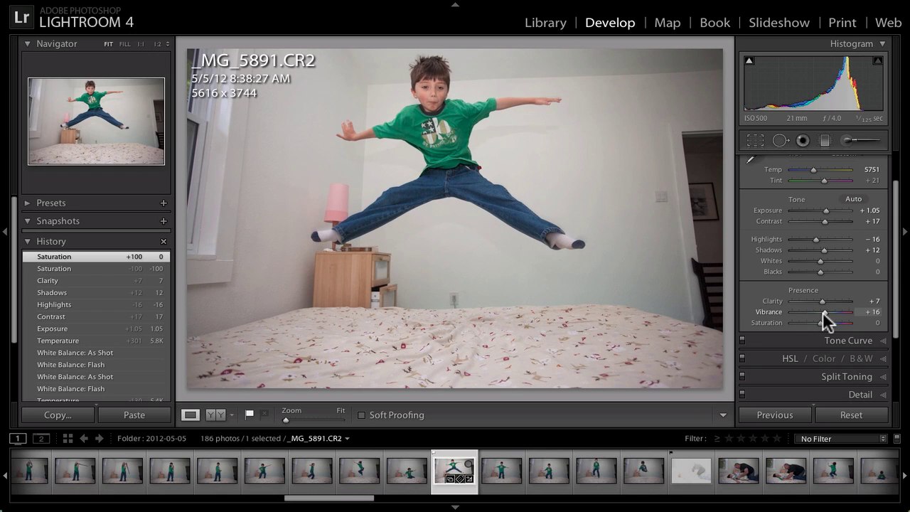
{"action": "left_click_drag", "start_coordinate": [823, 311], "coordinate": [823, 311]}
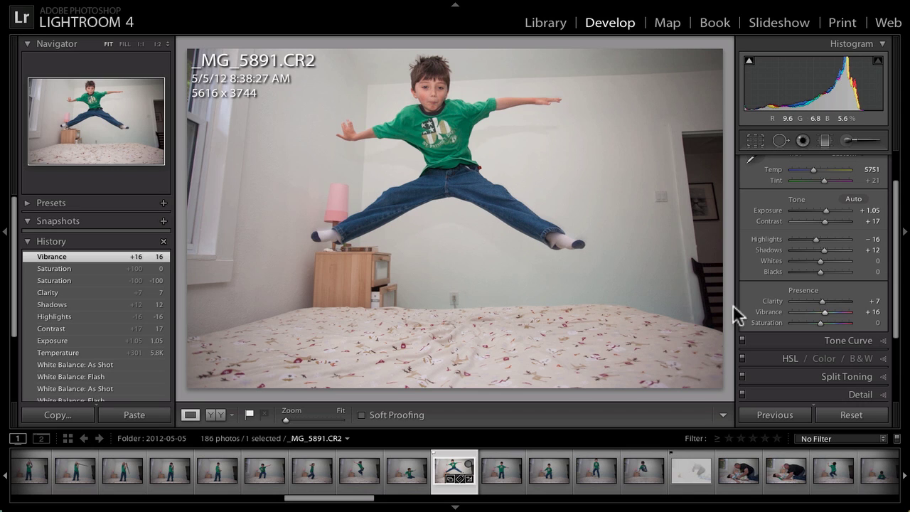
- Collapse the Basic adjustments and crop the photo to a 1 x 1 aspect ratio
{"action": "scroll", "coordinate": [812, 203], "scroll_direction": "up", "scroll_amount": 2}
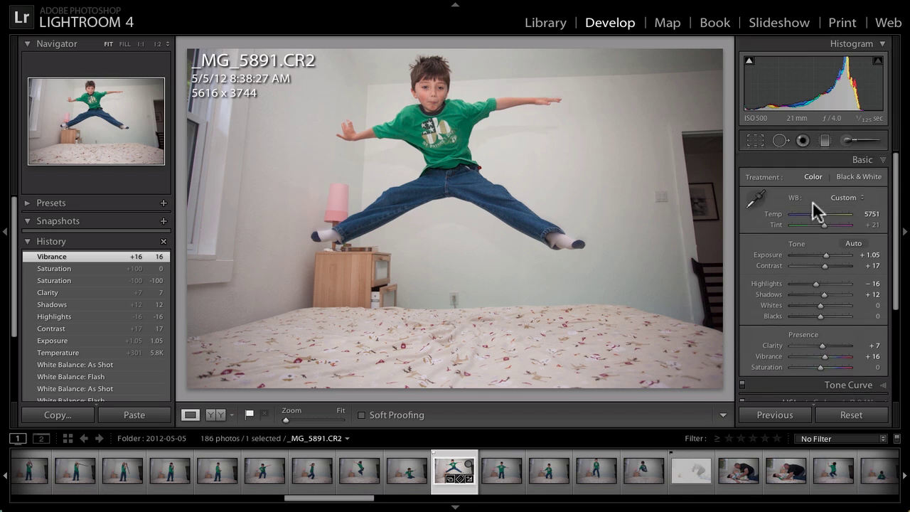
{"action": "left_click", "coordinate": [883, 162]}
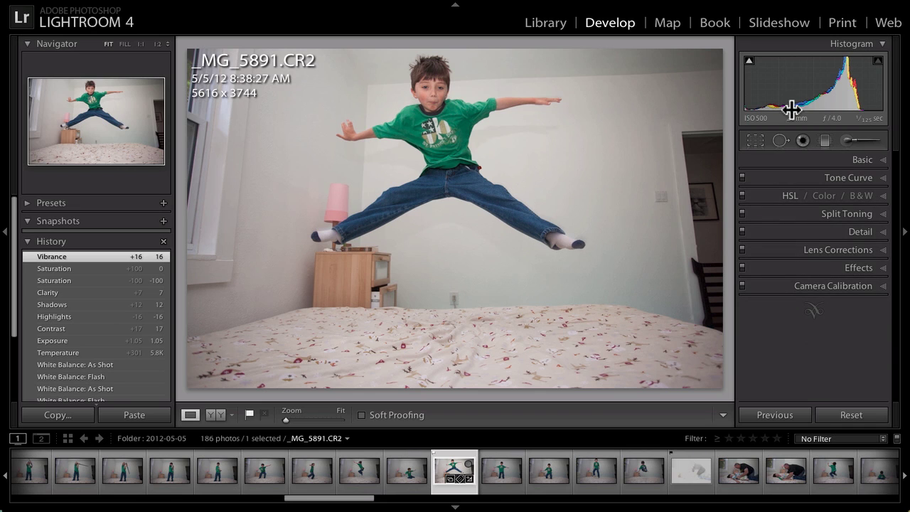
{"action": "left_click", "coordinate": [755, 142]}
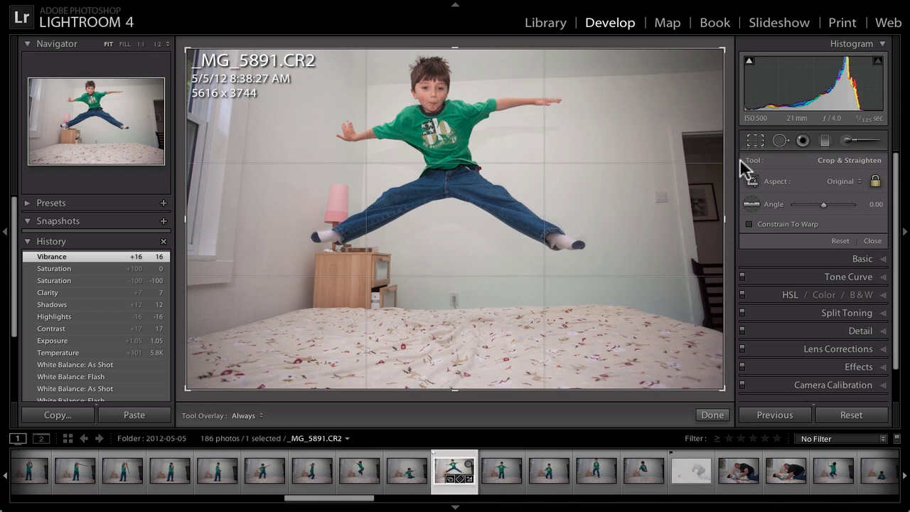
{"action": "left_click", "coordinate": [850, 181]}
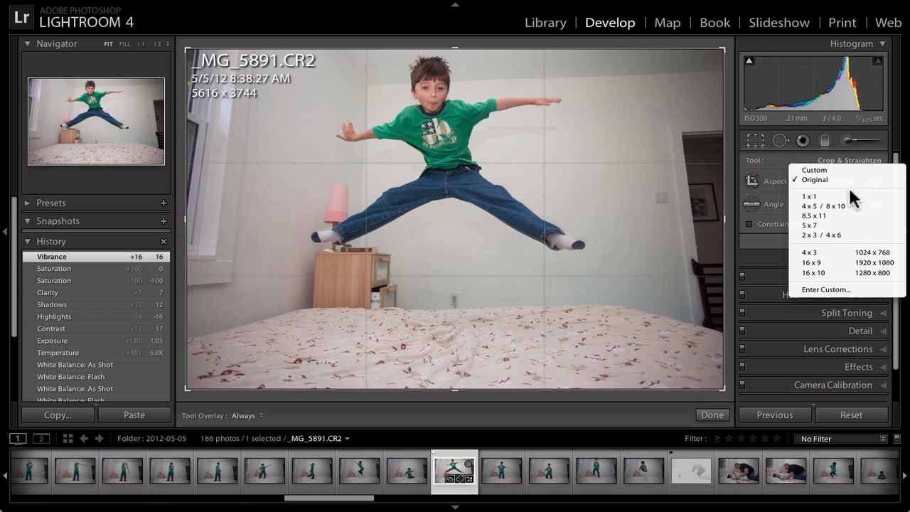
{"action": "left_click", "coordinate": [850, 195]}
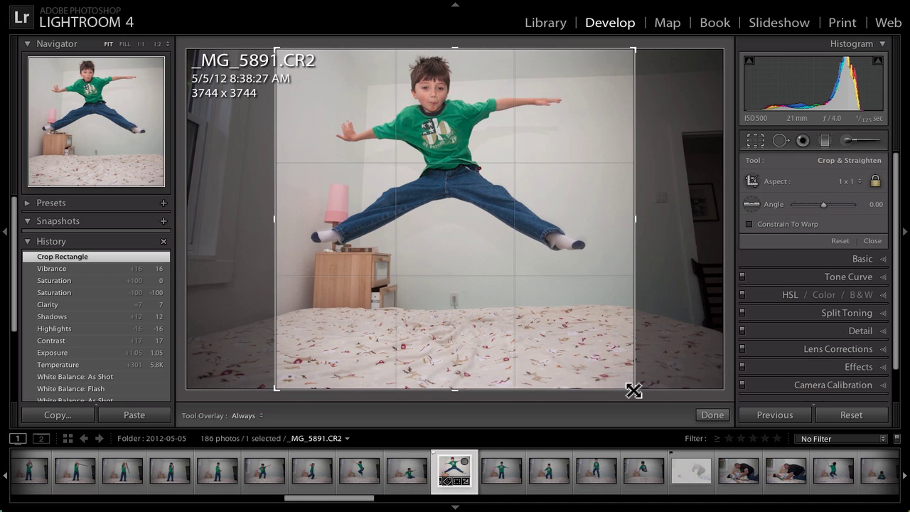
- Tighten the square crop around the jumping boy to 3459 x 3459 pixels and apply it
{"action": "mouse_move", "coordinate": [633, 390]}
{"action": "left_mouse_down"}
{"action": "mouse_move", "coordinate": [634, 372]}
{"action": "mouse_move", "coordinate": [646, 380]}
{"action": "left_mouse_up"}
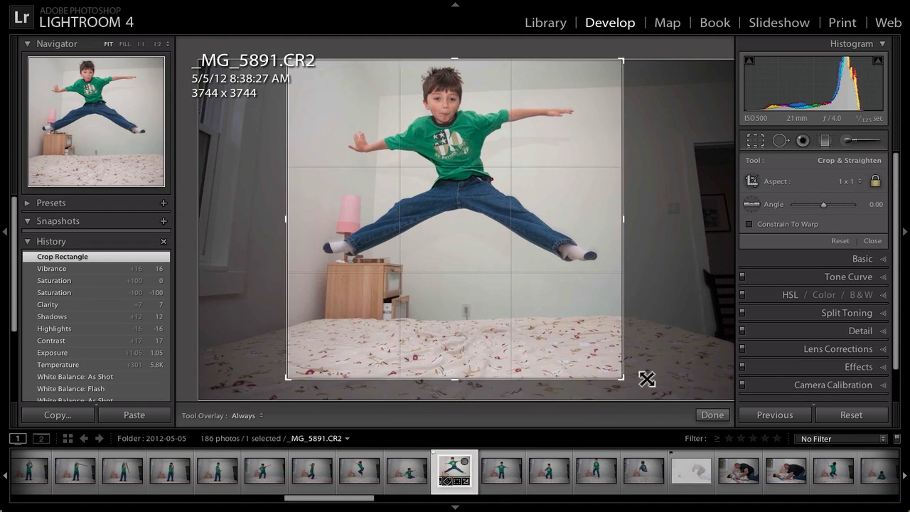
{"action": "left_click_drag", "start_coordinate": [284, 380], "coordinate": [284, 376]}
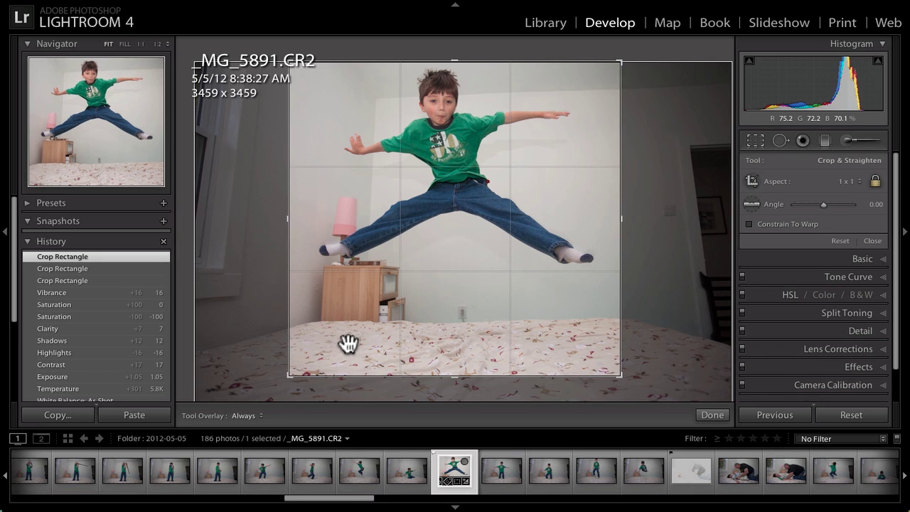
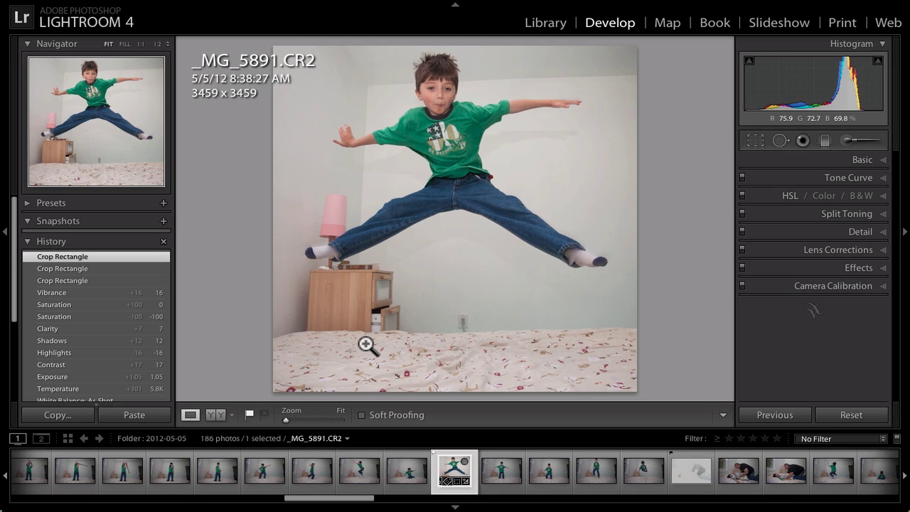
- Convert the photo to black and white and activate targeted adjustment for the Black & White Mix
{"action": "key", "text": "v"}
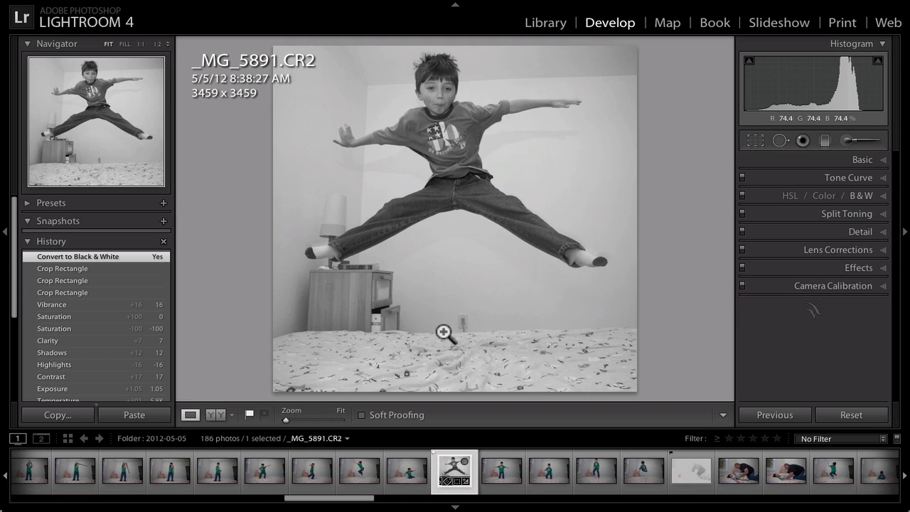
{"action": "left_click", "coordinate": [876, 204]}
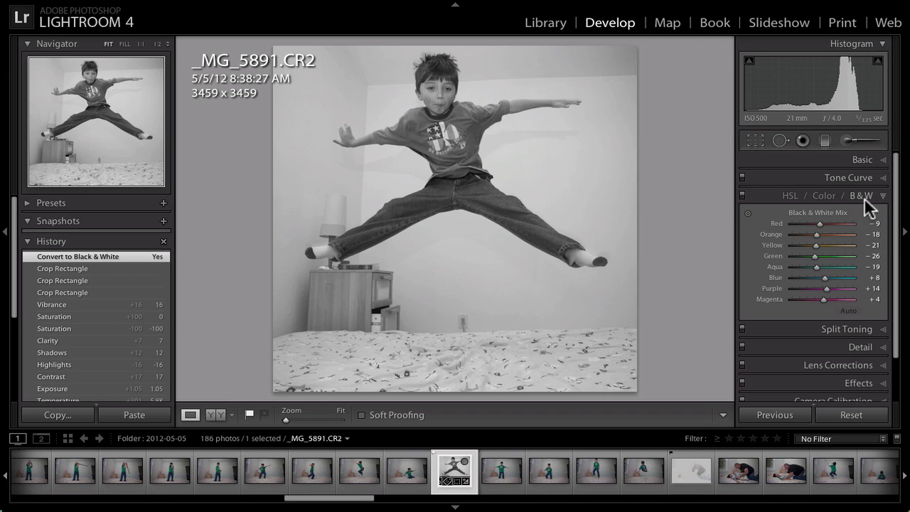
{"action": "left_click", "coordinate": [864, 192]}
{"action": "left_click", "coordinate": [865, 193]}
{"action": "left_click", "coordinate": [747, 211]}
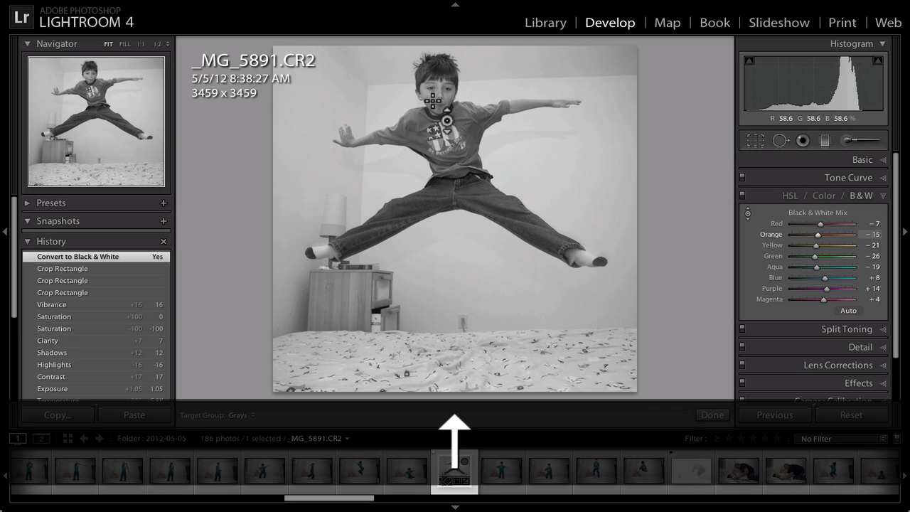
- Lighten the boy's skin tones with targeted adjustment, bringing the mix to red +25 and orange +28
{"action": "left_click_drag", "start_coordinate": [433, 101], "coordinate": [433, 101]}
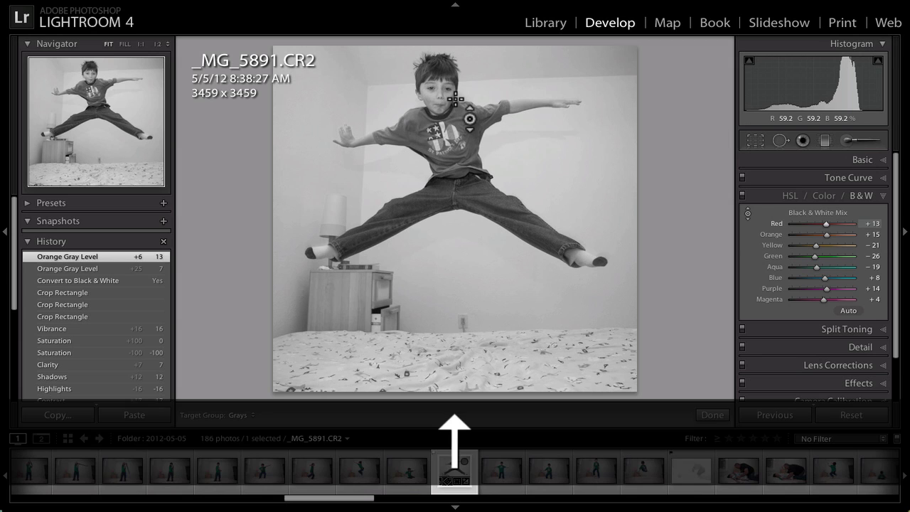
{"action": "left_click_drag", "start_coordinate": [456, 100], "coordinate": [450, 99]}
{"action": "left_click_drag", "start_coordinate": [421, 138], "coordinate": [410, 131]}
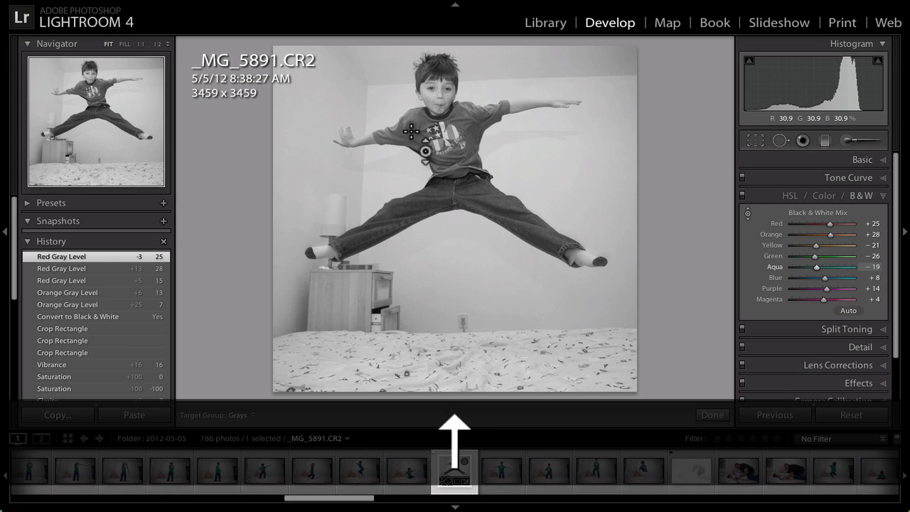
- Rebalance the mix from the jeans, lamp and surroundings to red +20, orange +38, yellow +4, green +29, aqua −15 and blue +24
{"action": "left_click_drag", "start_coordinate": [424, 202], "coordinate": [425, 200]}
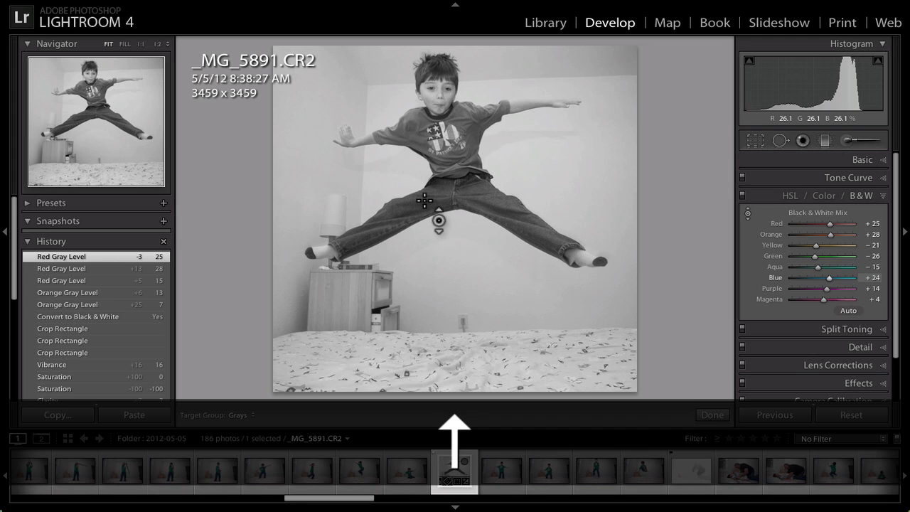
{"action": "left_click_drag", "start_coordinate": [335, 213], "coordinate": [335, 215]}
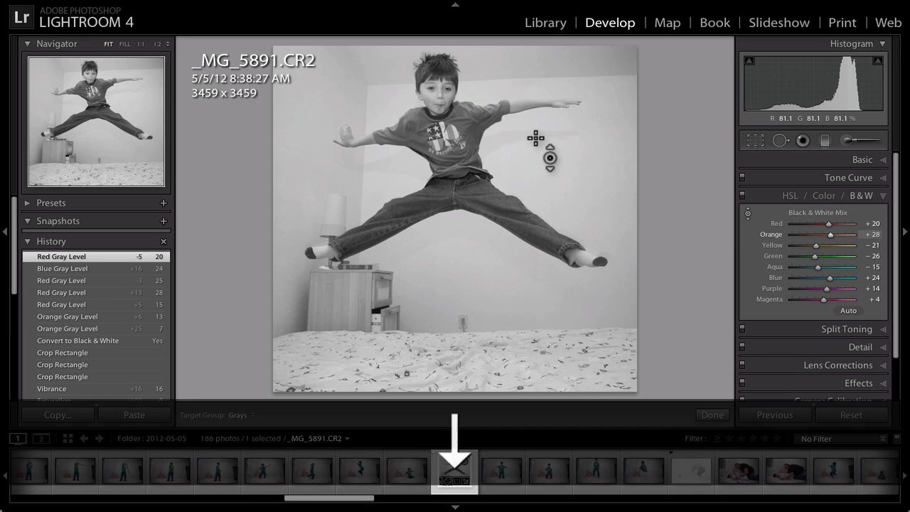
{"action": "left_click_drag", "start_coordinate": [536, 138], "coordinate": [536, 138]}
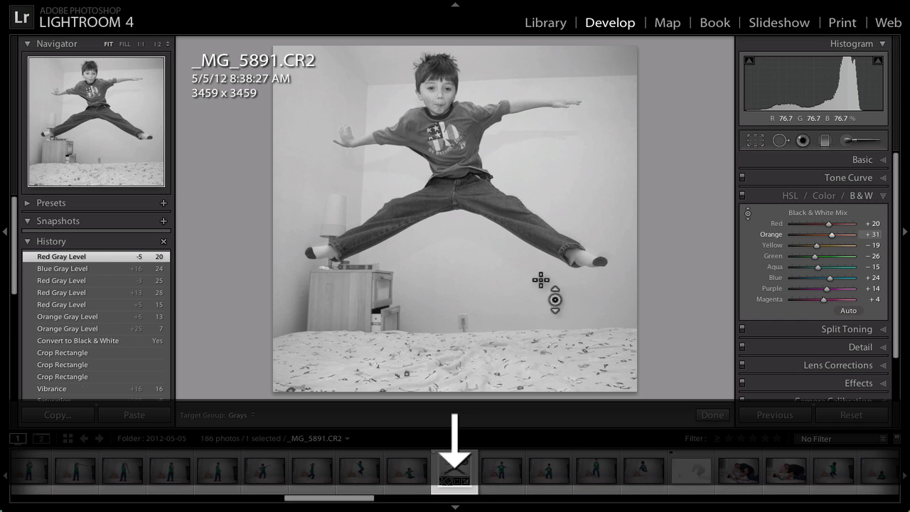
{"action": "left_click_drag", "start_coordinate": [553, 308], "coordinate": [551, 353]}
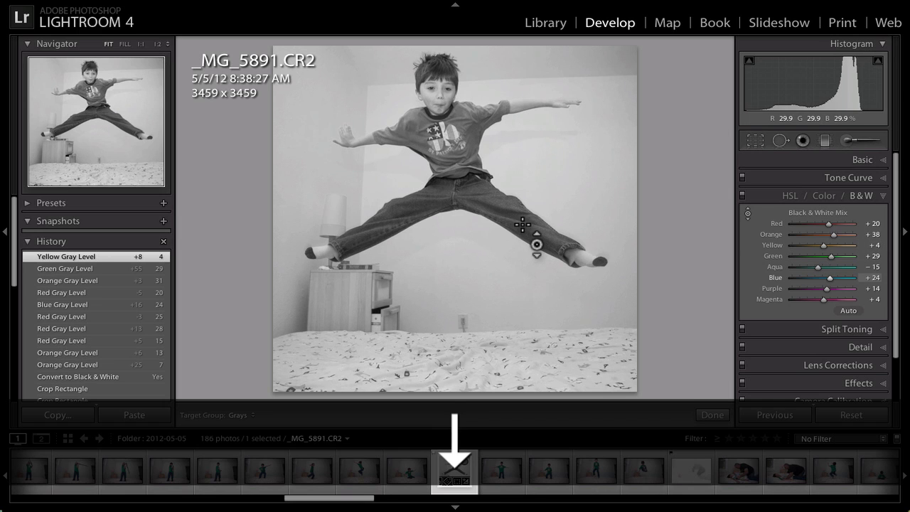
- Darken the jeans to blue +11 and adjust the shirt's tones to green +30 and aqua −8
{"action": "left_click_drag", "start_coordinate": [508, 207], "coordinate": [508, 209]}
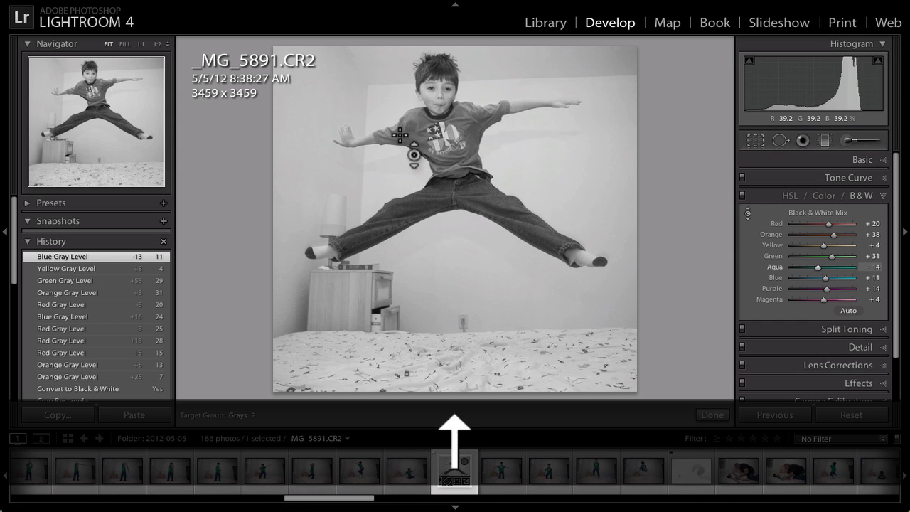
{"action": "left_click_drag", "start_coordinate": [399, 135], "coordinate": [437, 133]}
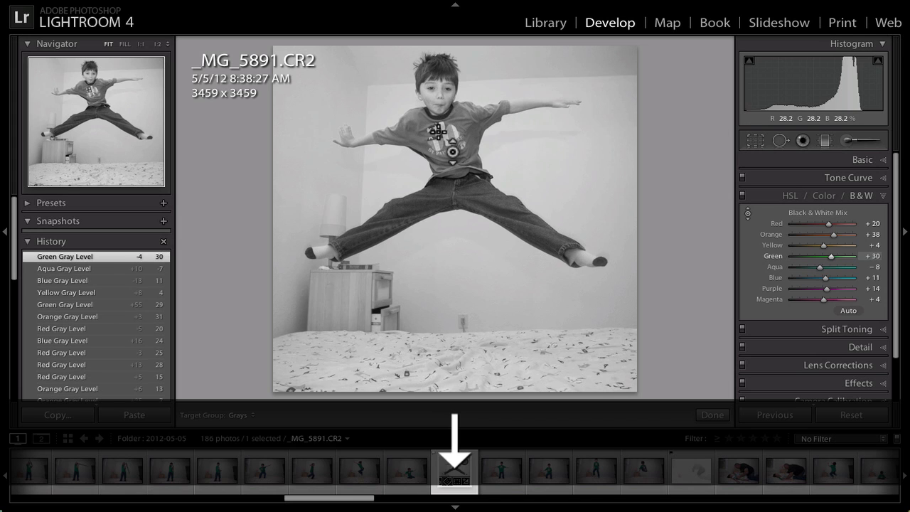